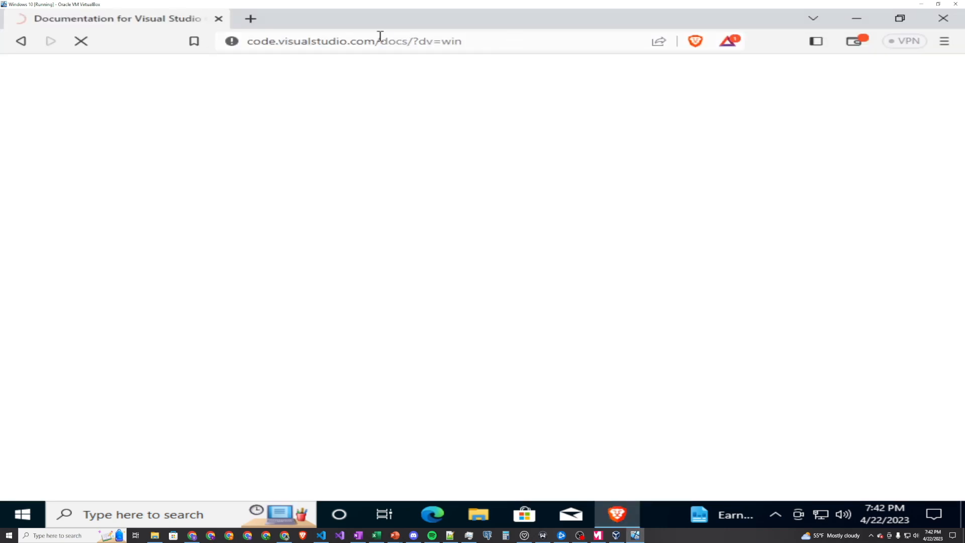
- Search the web for "download python for windows 10" in a new tab and open the Python.org downloads page
click(251, 21)
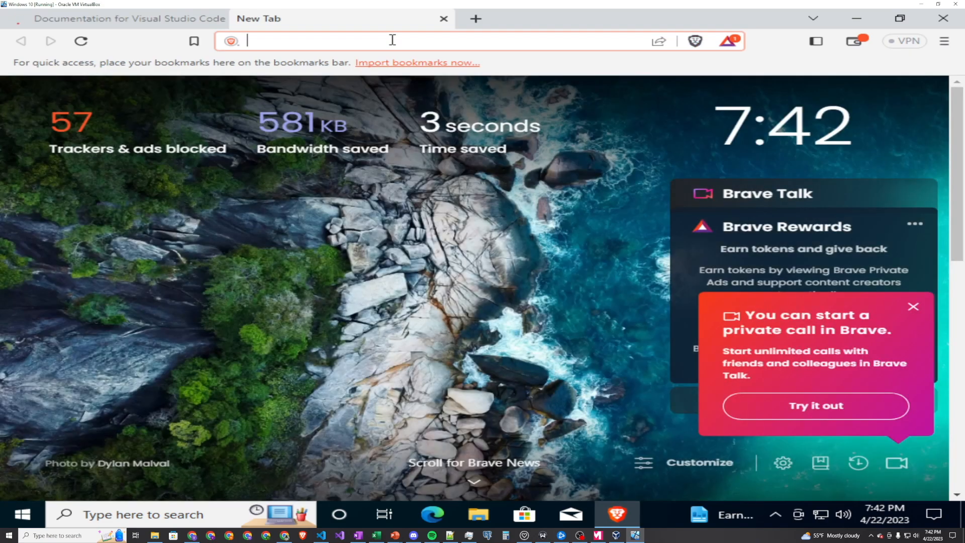
text(download )
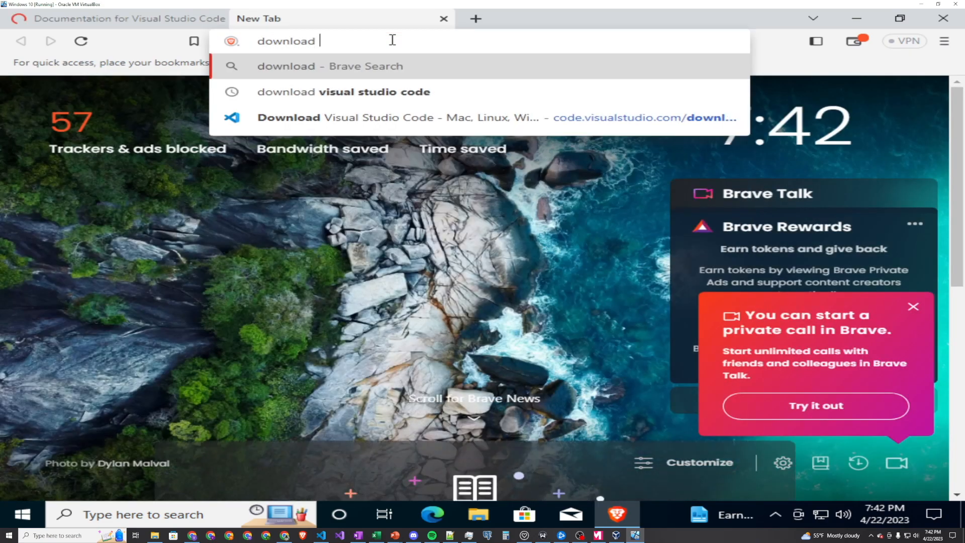
text(python for window)
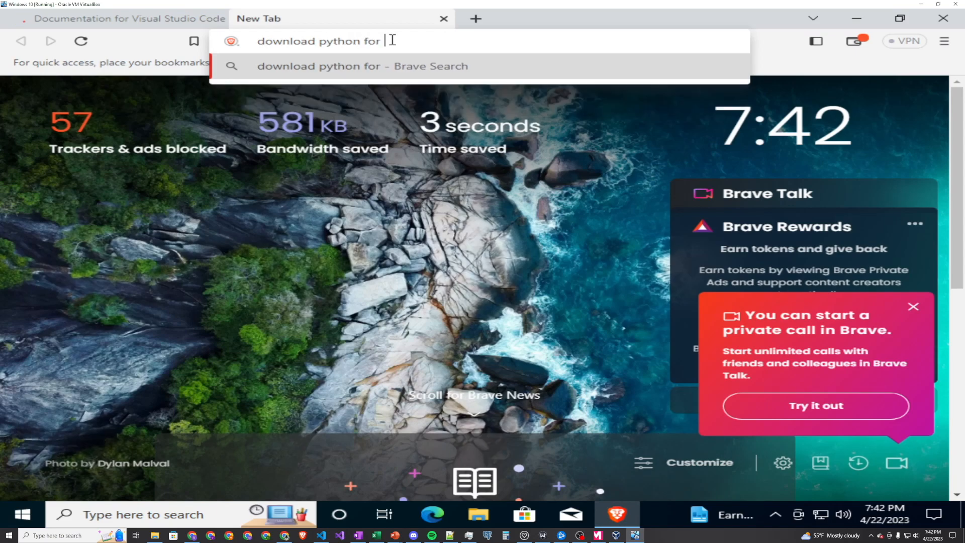
text(s 10)
key(Return)
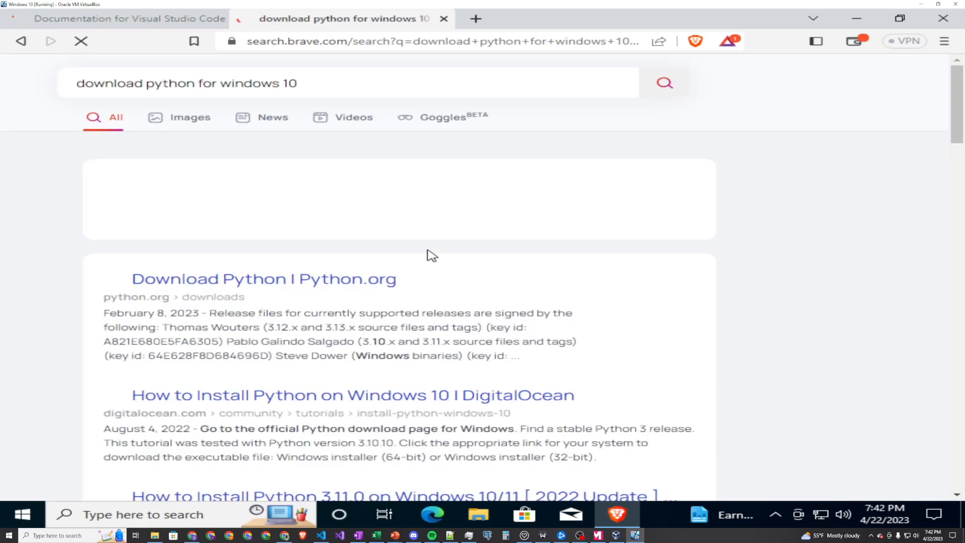
scroll(377, 345, down, 4)
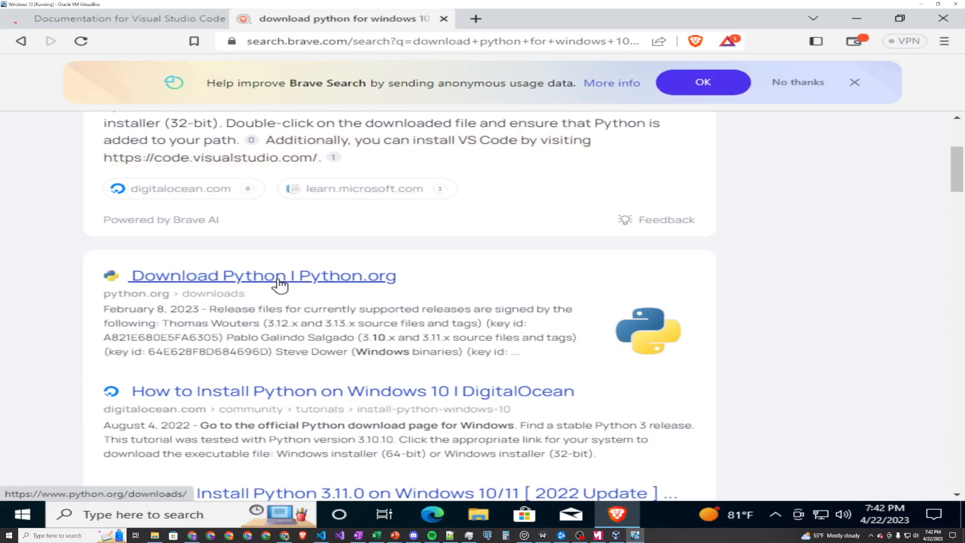
click(280, 286)
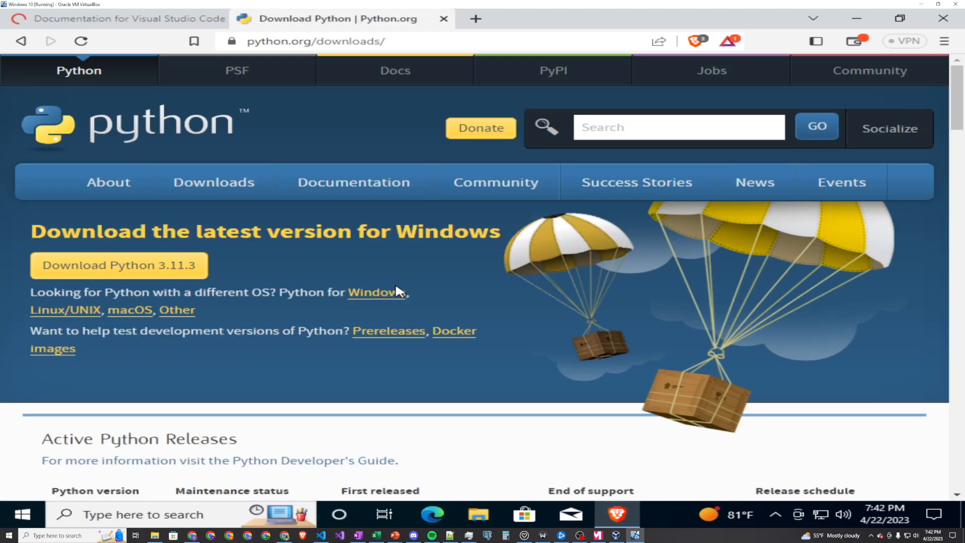
- Download the Python 3.11.3 installer for Windows and save it to the Downloads folder as python-3.11.3-amd64
scroll(395, 286, down, 3)
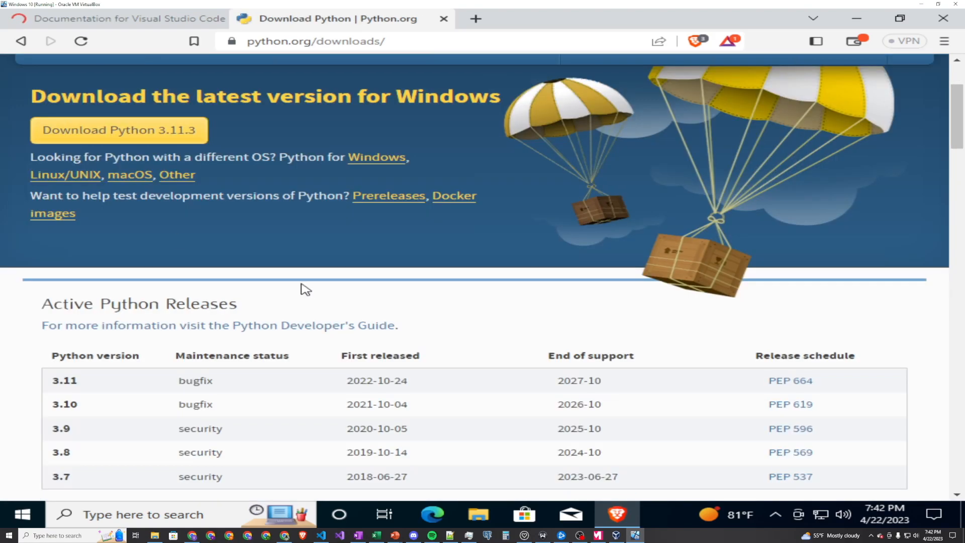
click(130, 135)
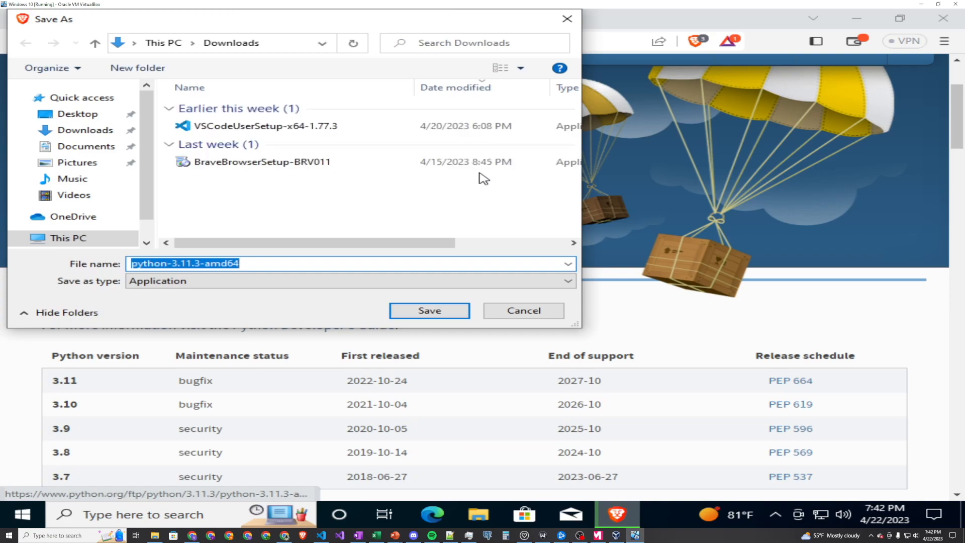
click(426, 311)
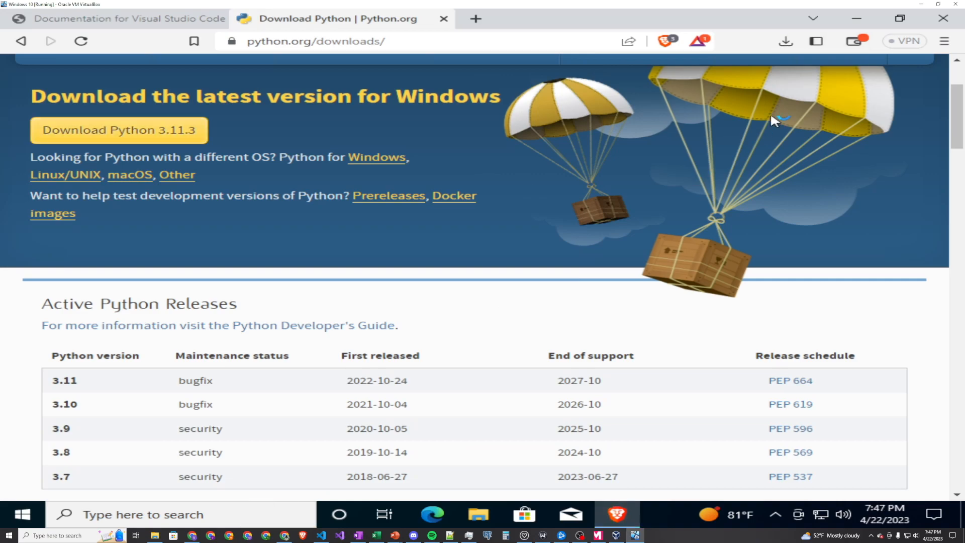
- Open the Downloads folder in File Explorer and launch the python-3.11.3-amd64 installer
click(786, 41)
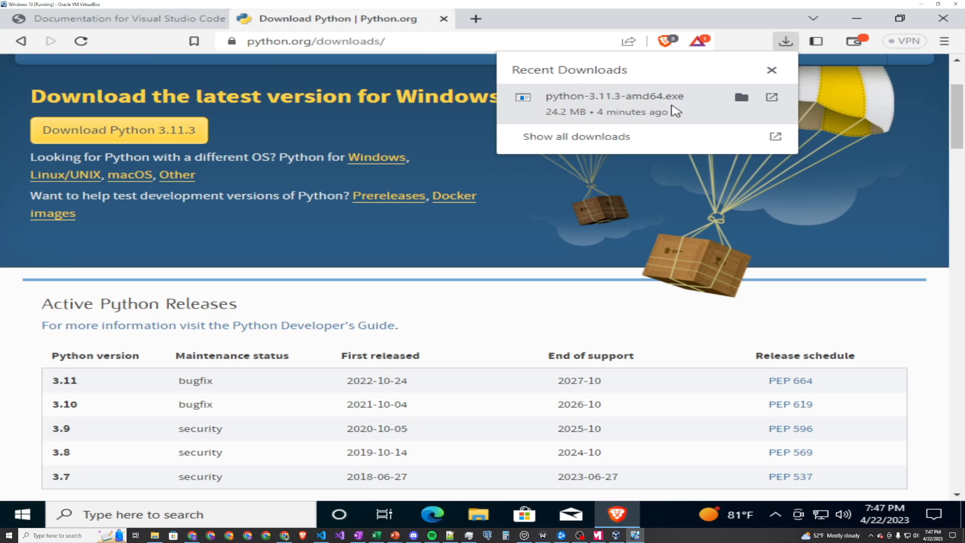
click(654, 204)
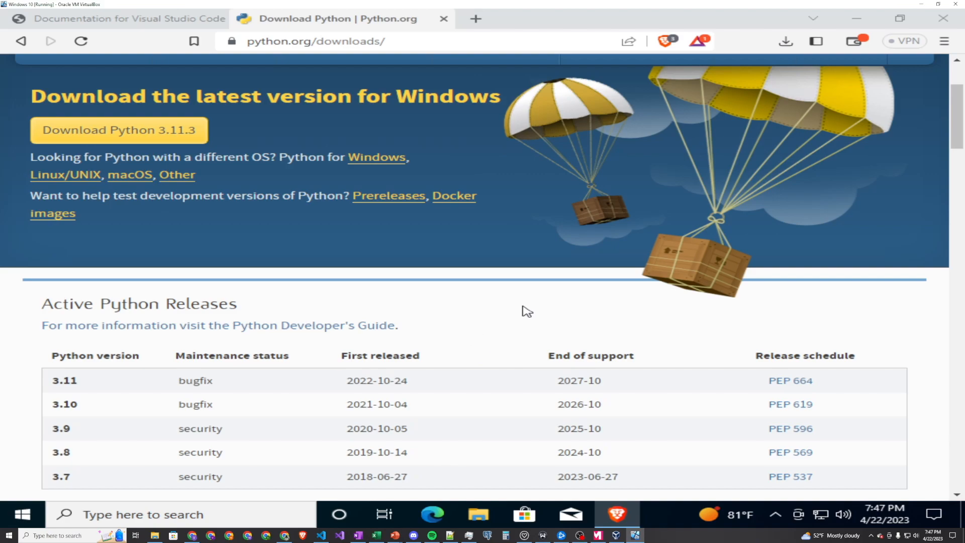
click(479, 514)
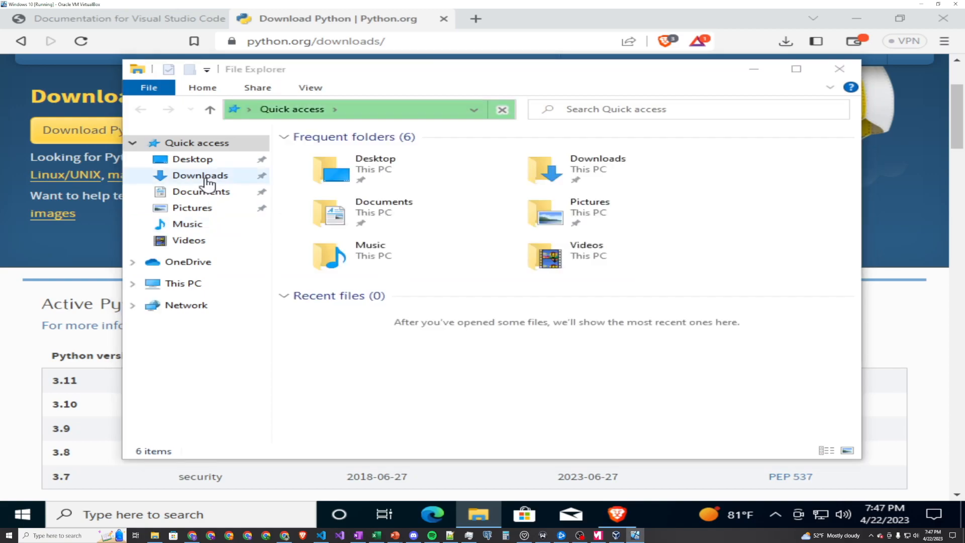
click(204, 177)
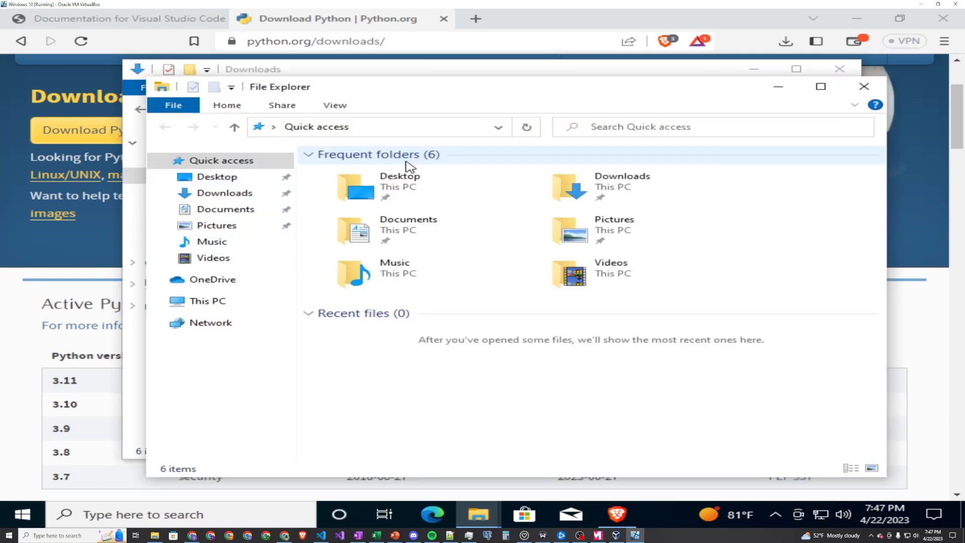
click(228, 195)
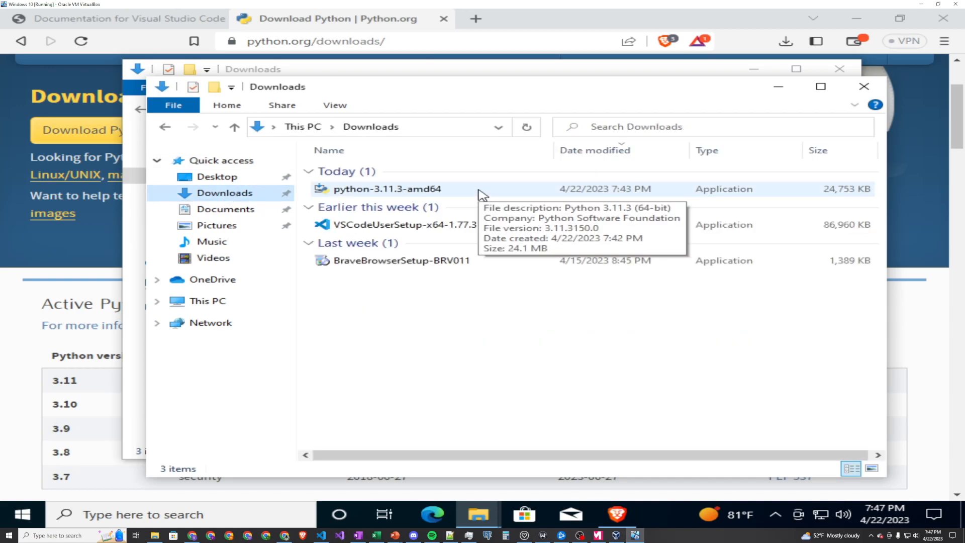
double_click(481, 192)
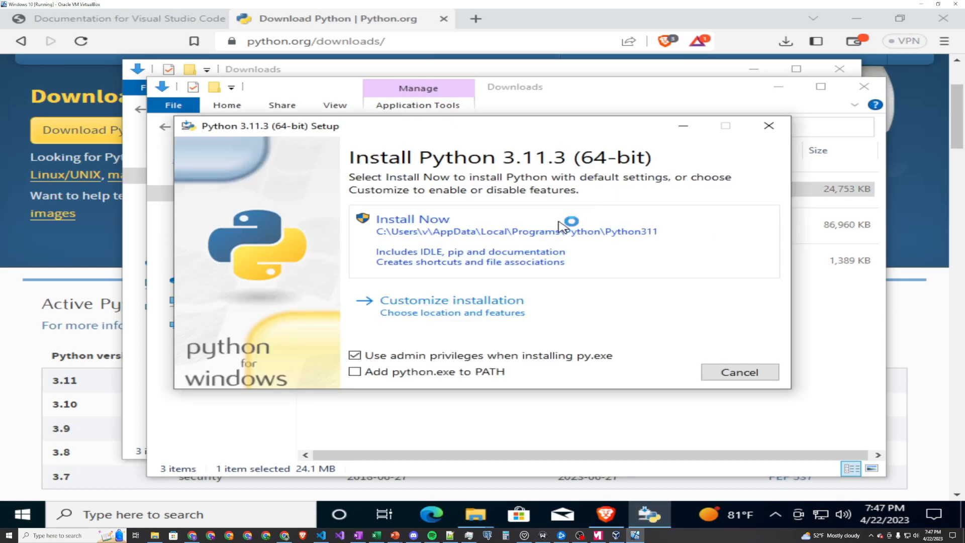
- Set up a customized installation with python.exe added to PATH, the default optional features, and Python 3.11 installed for all users
click(413, 378)
click(469, 312)
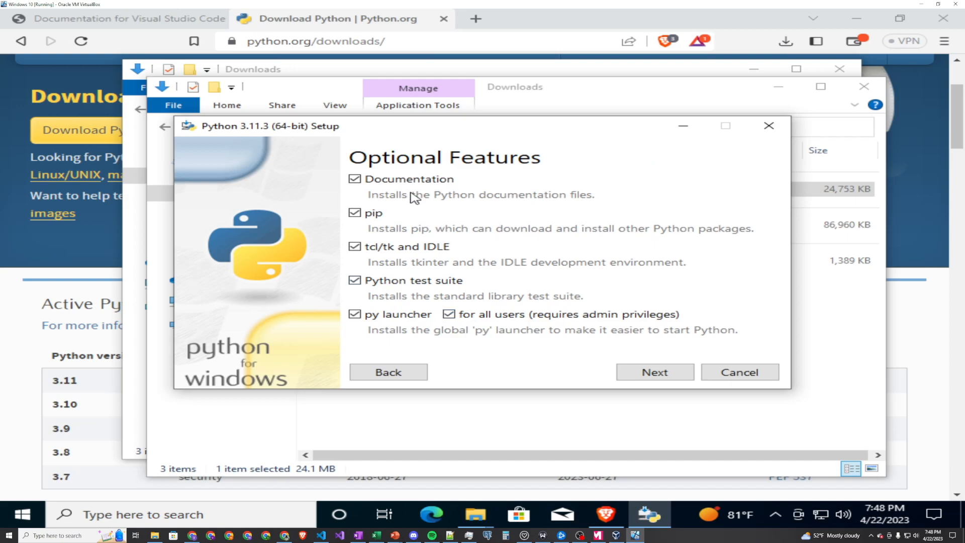
click(637, 377)
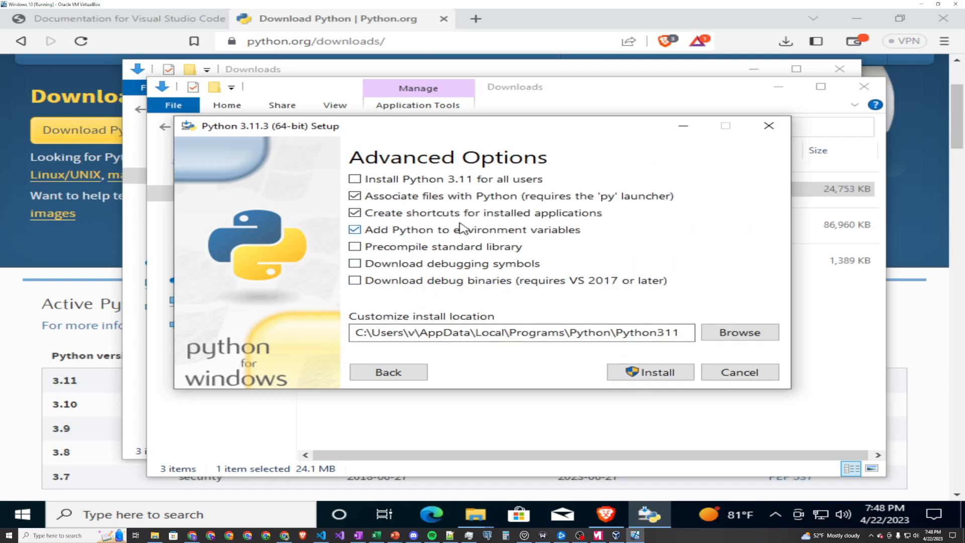
click(461, 182)
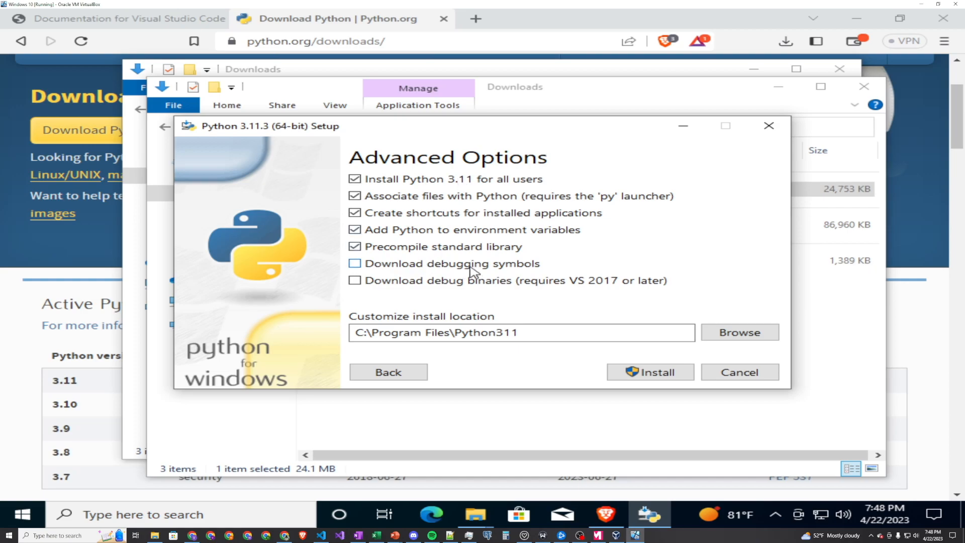
- Run the Python installation, allow the installer to make changes to the device, and close the finished setup
click(649, 374)
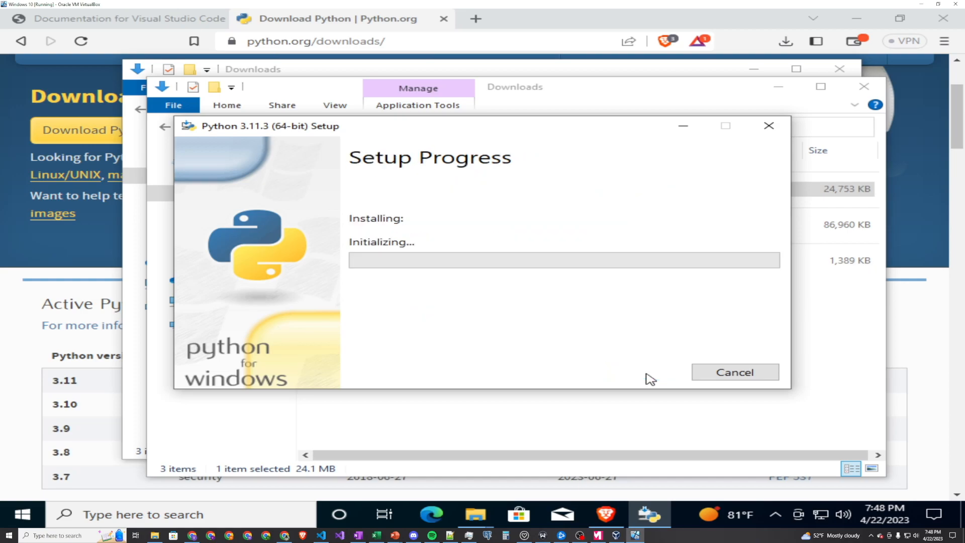
key(Left)
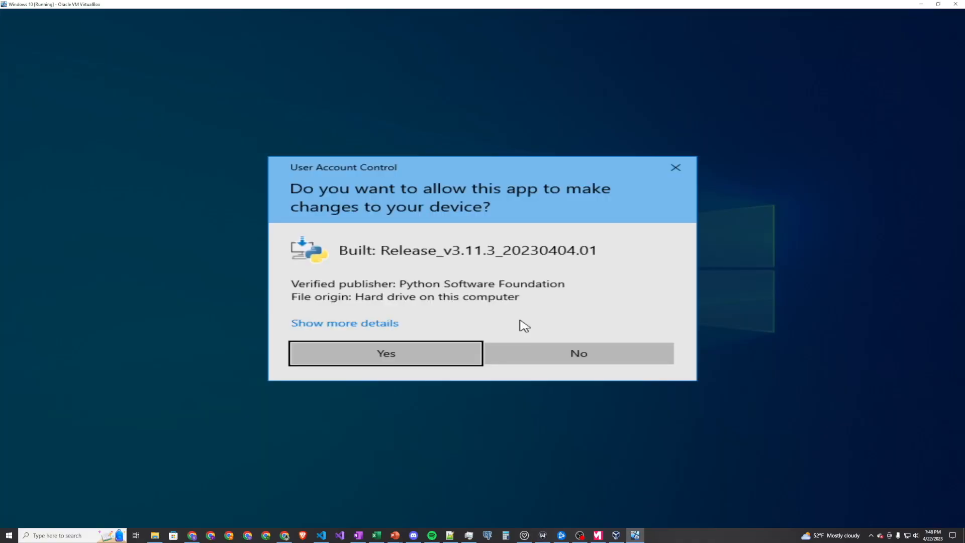
key(Return)
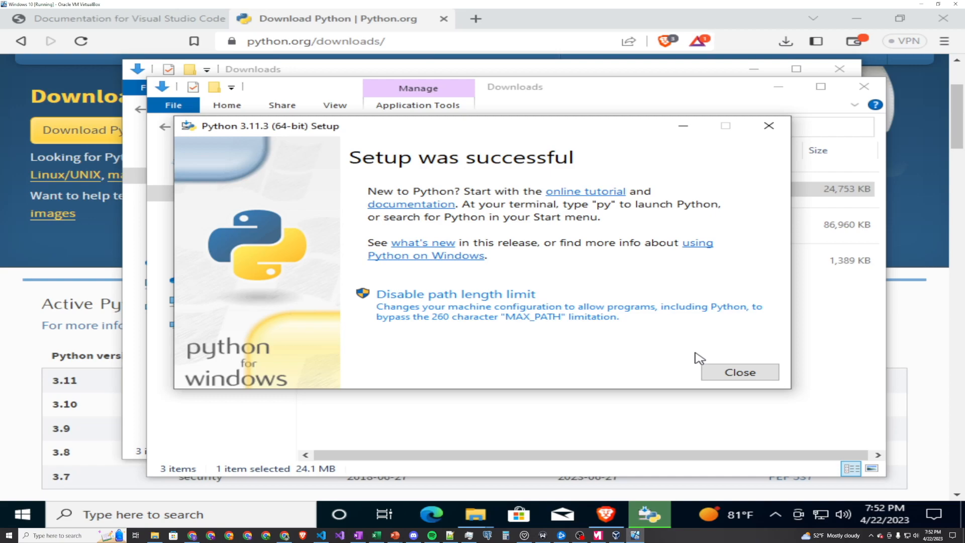
click(717, 371)
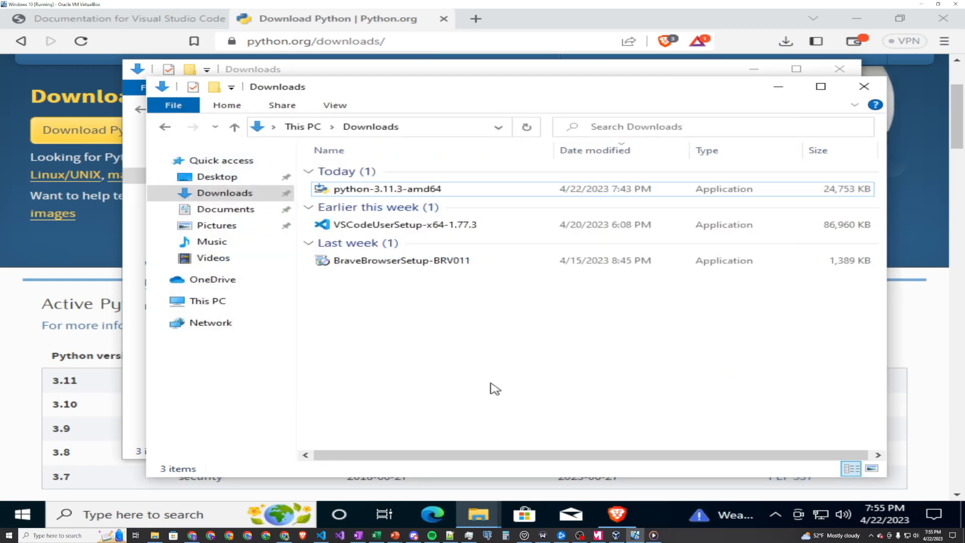
- Find Command Prompt through the Windows search and open it
click(191, 511)
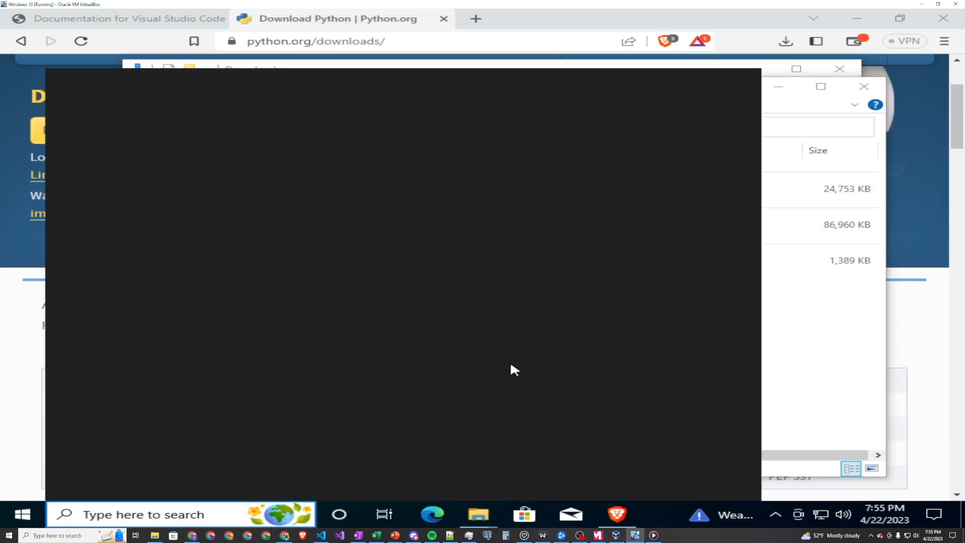
text(termina)
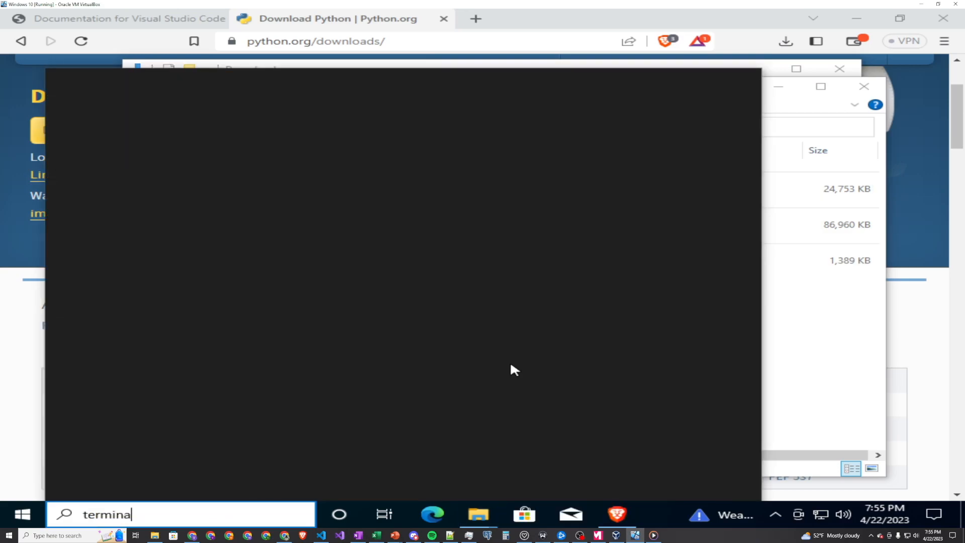
key(BackSpace)
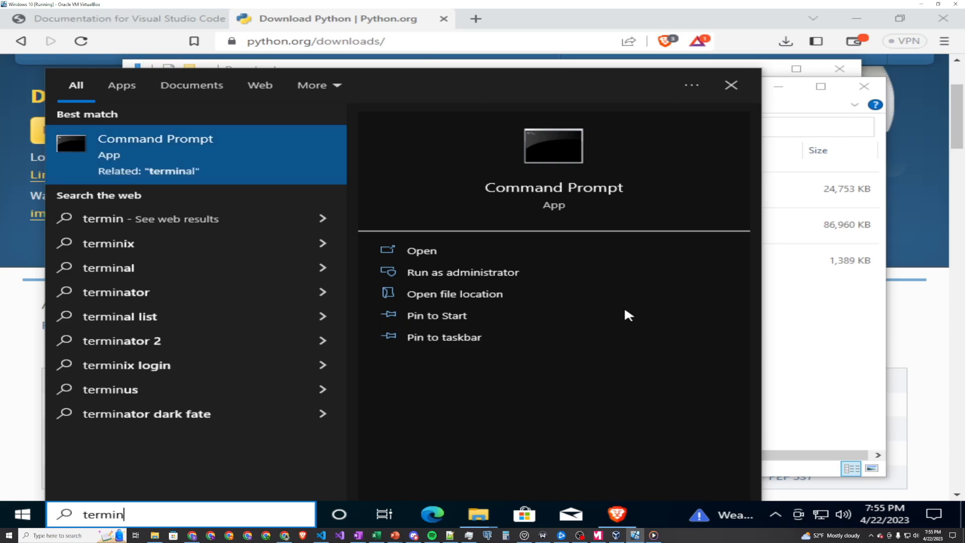
key(Escape)
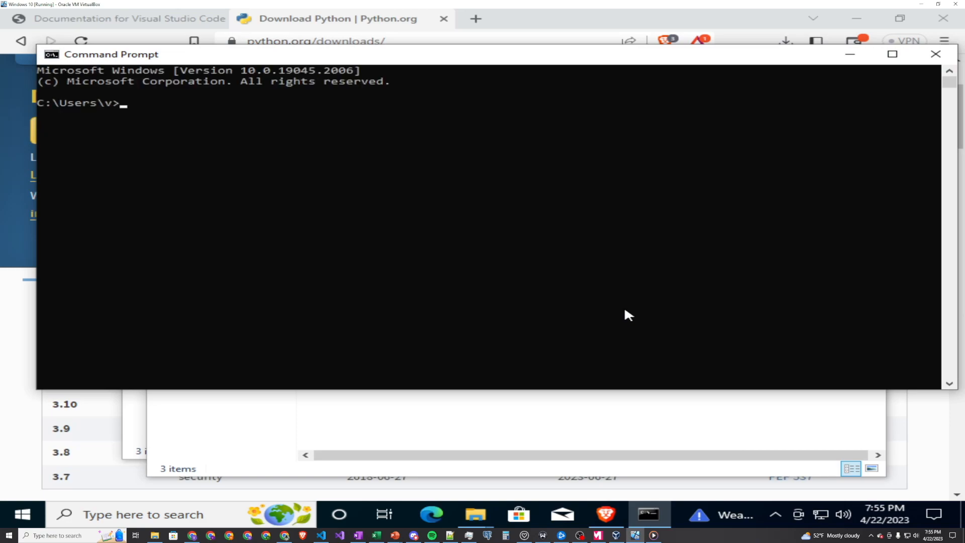
- Check the installed Python version by running python --version in the Command Prompt
text(python --version)
key(Return)
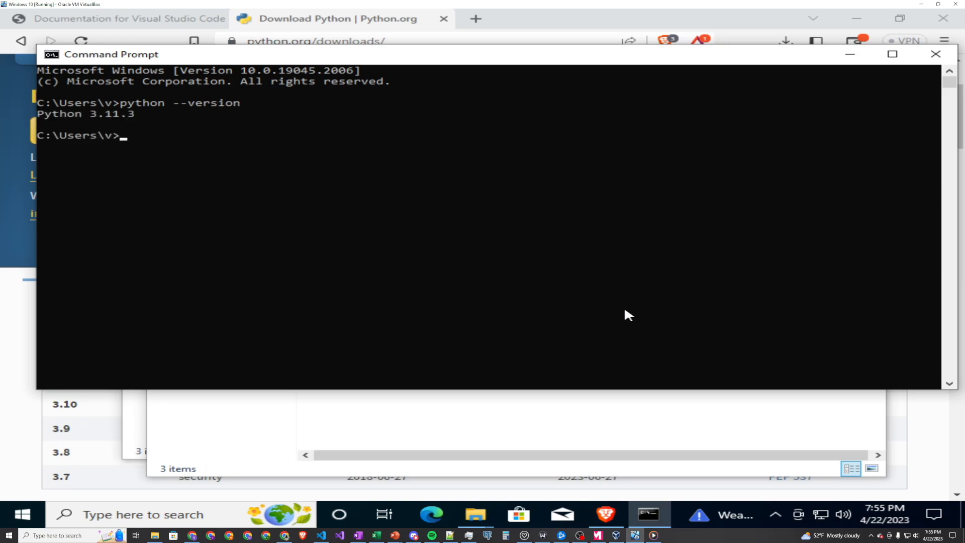